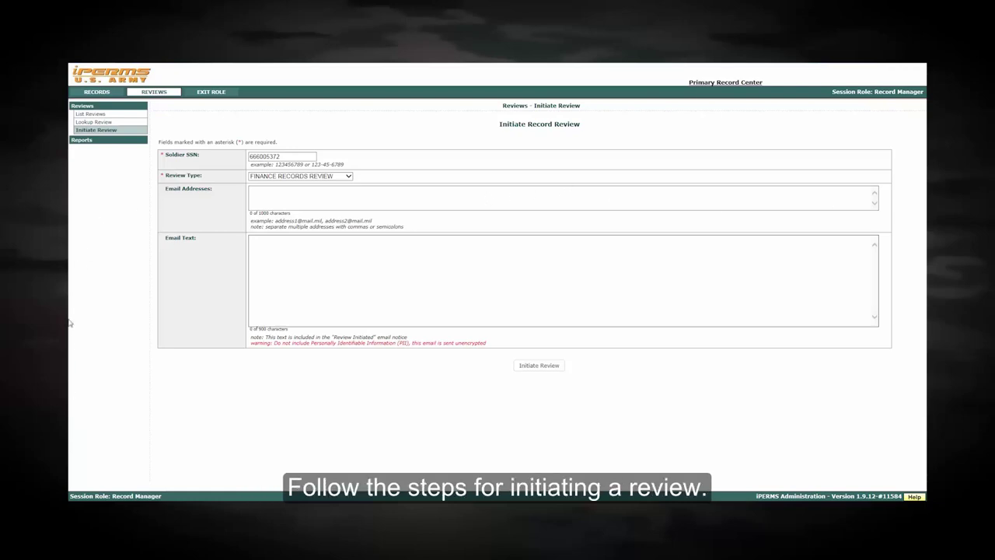
- Initiate the Finance Records Review with No for Soldier Present, then open the new review
left_click(541, 372)
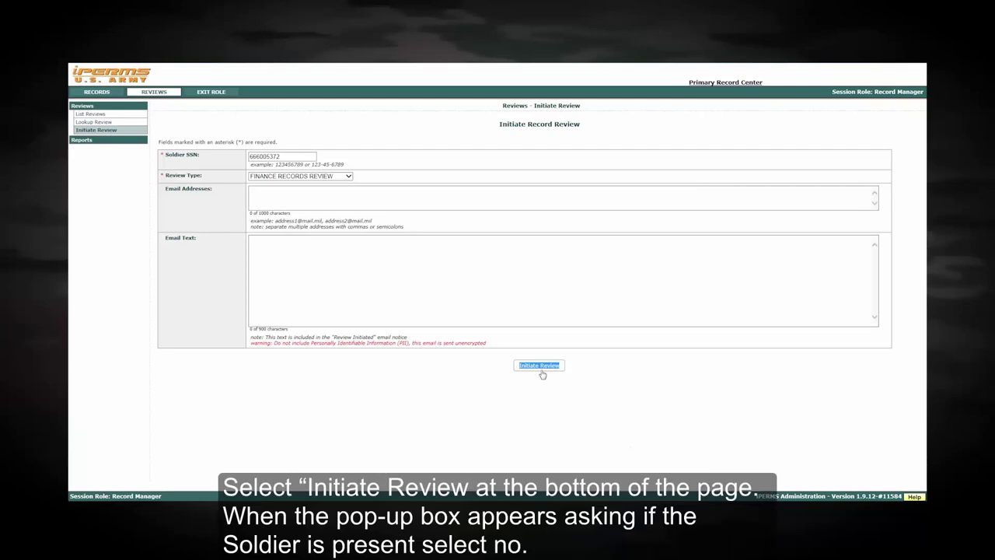
left_click(548, 367)
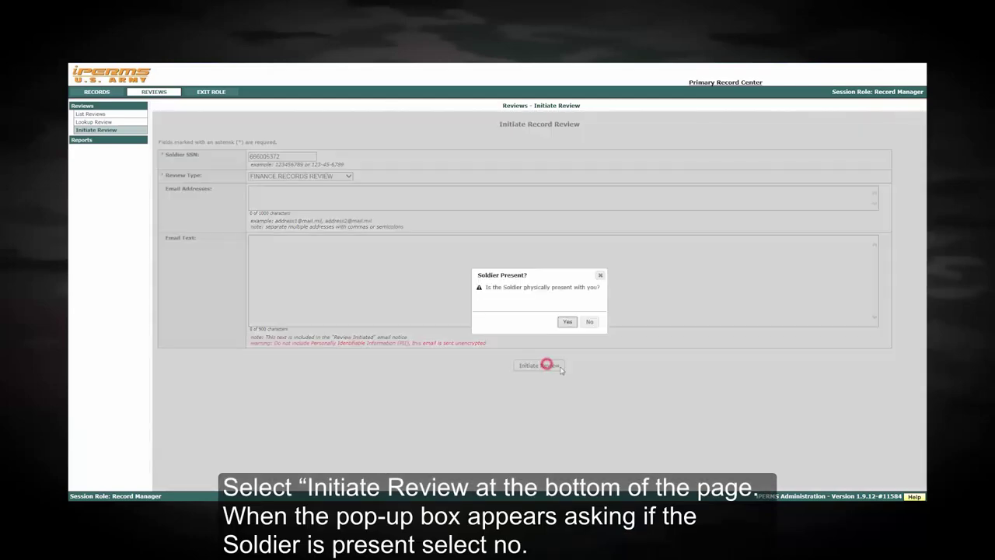
left_click(590, 322)
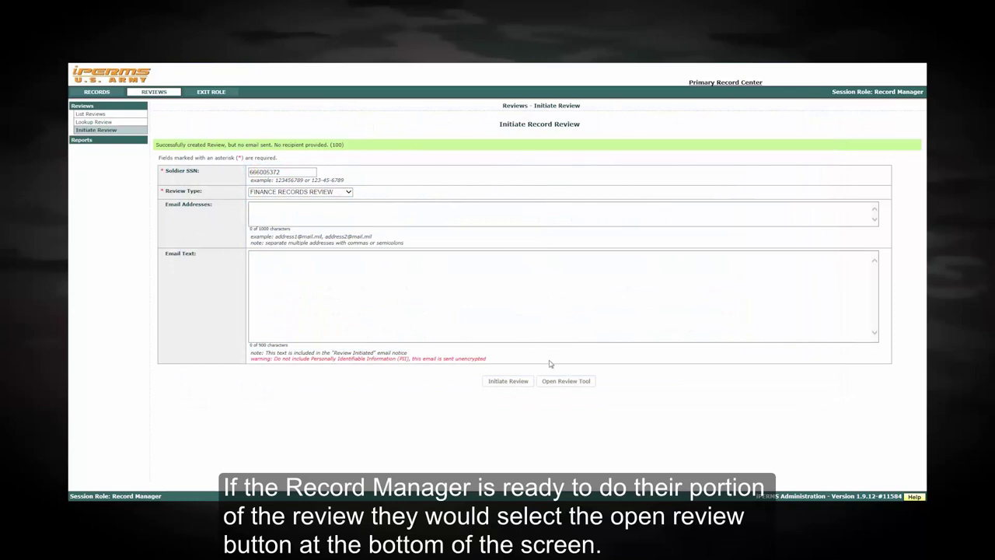
left_click(557, 382)
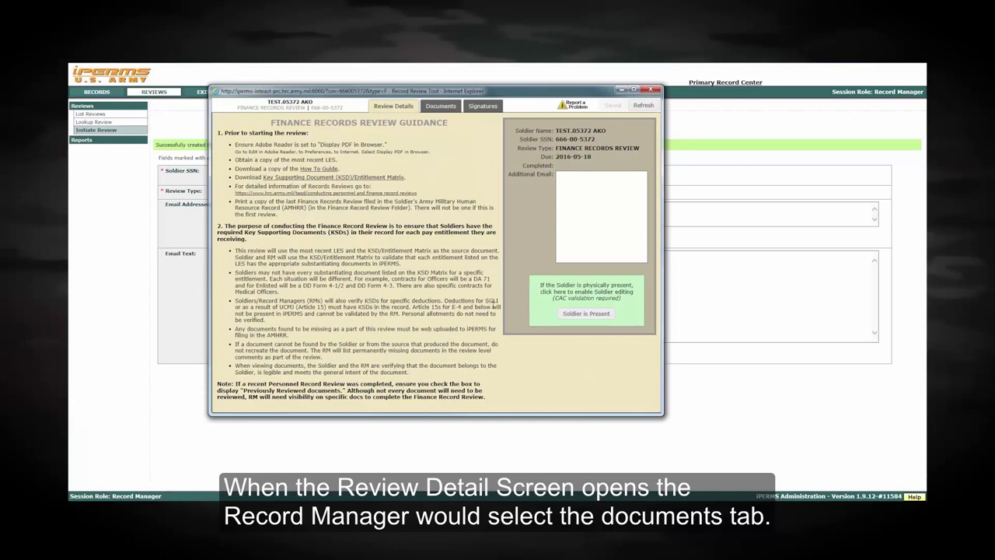
- Open and RM-verify the birth certificate in the Documents list, then go to the Signatures section
left_click(440, 106)
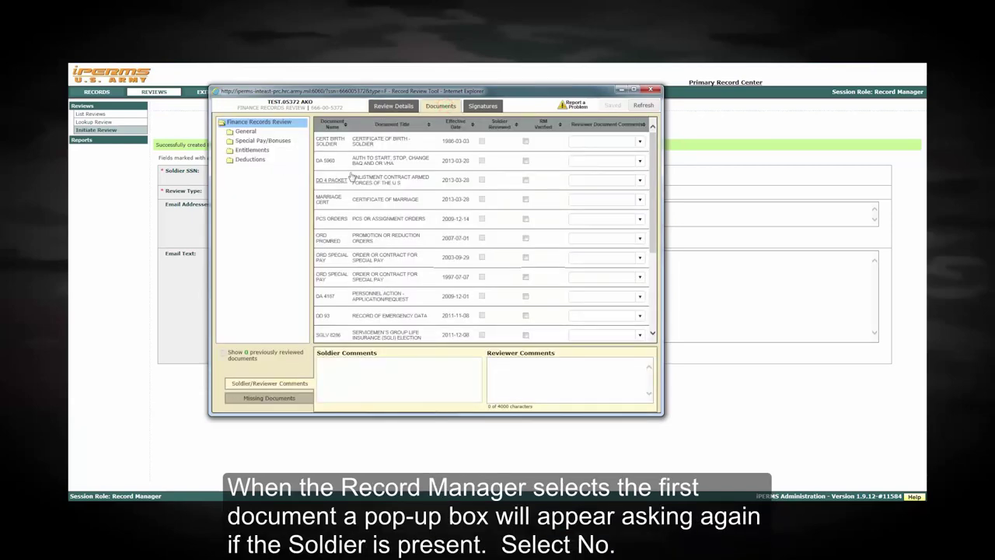
left_click(366, 140)
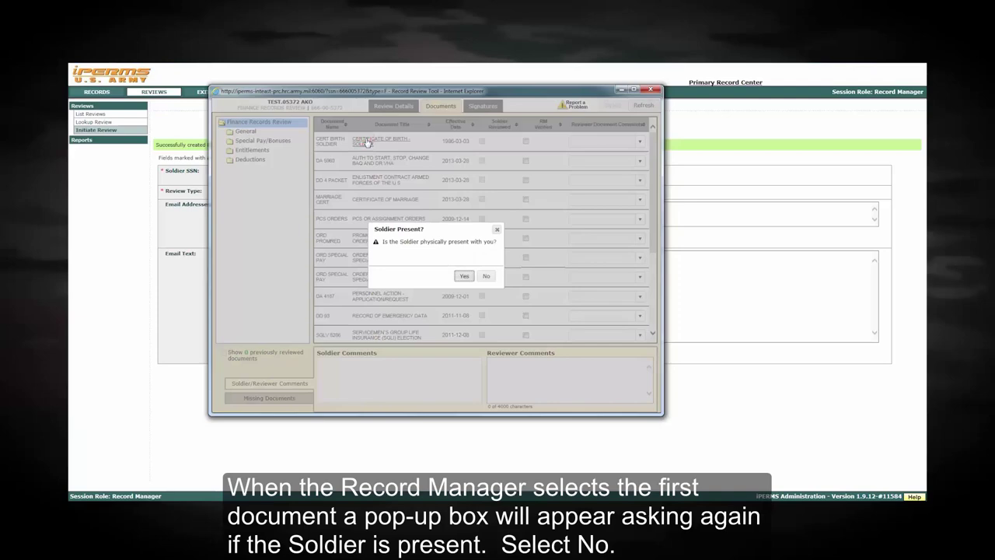
left_click(486, 277)
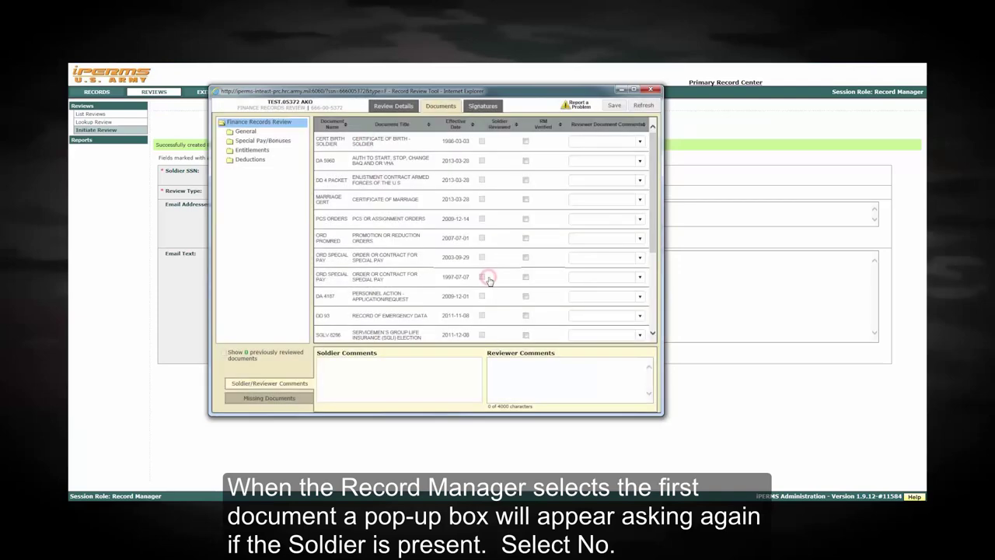
left_click(548, 88)
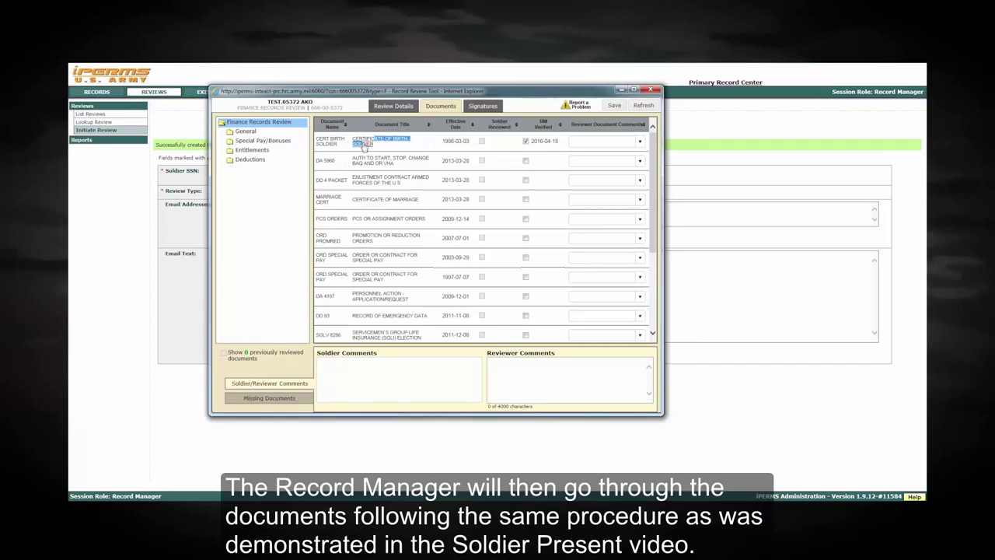
left_click(376, 142)
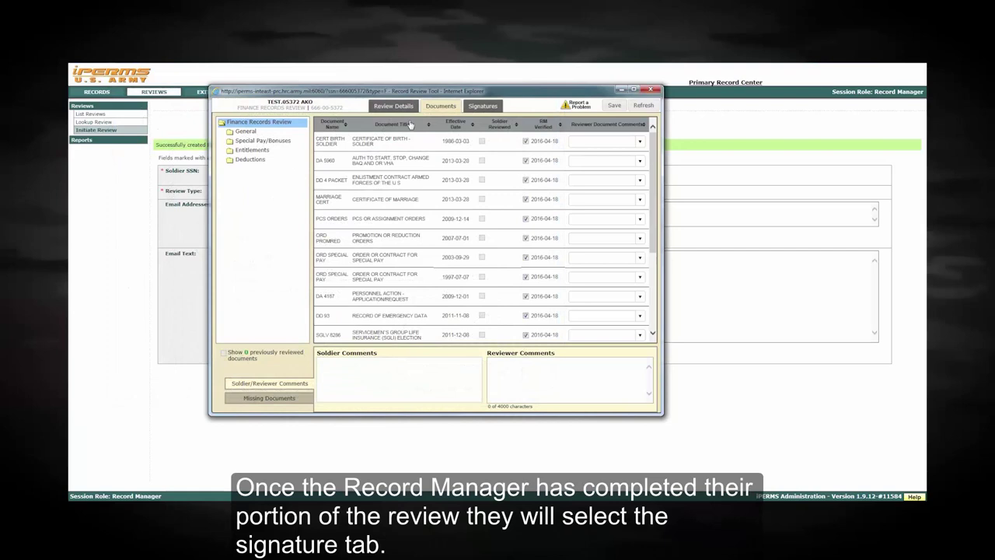
left_click(484, 106)
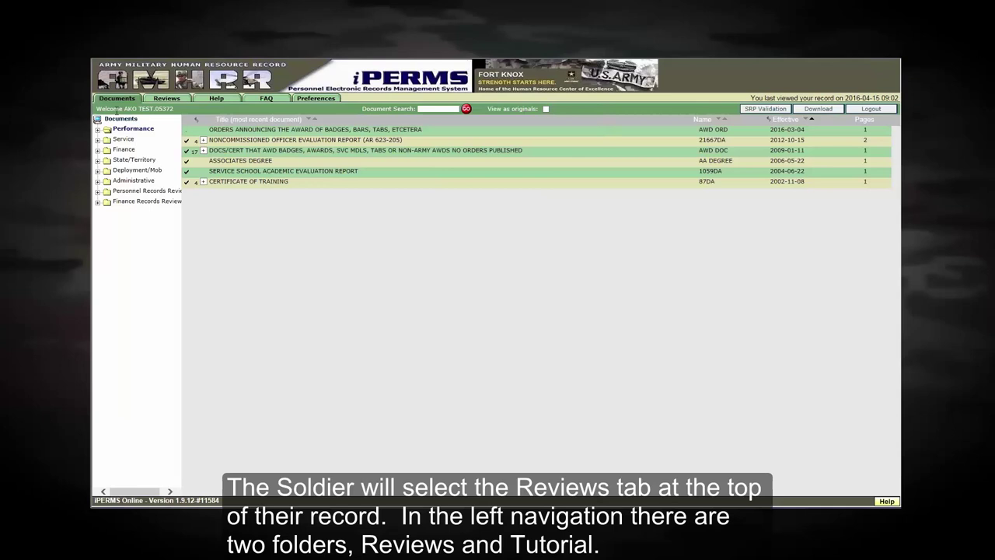
- View the RRT Tutorial from the Tutorial folder, then return to the Reviews folder
left_click(157, 100)
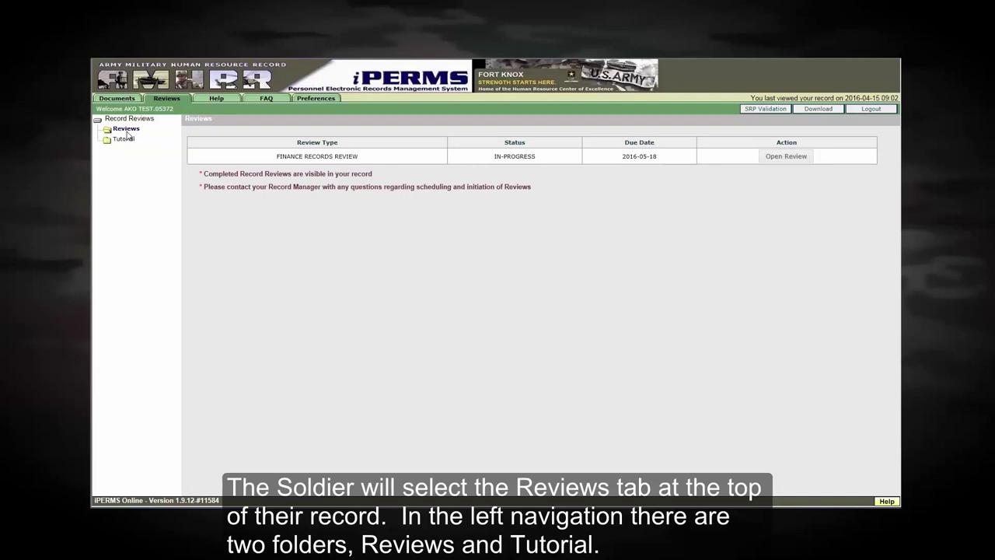
left_click(124, 138)
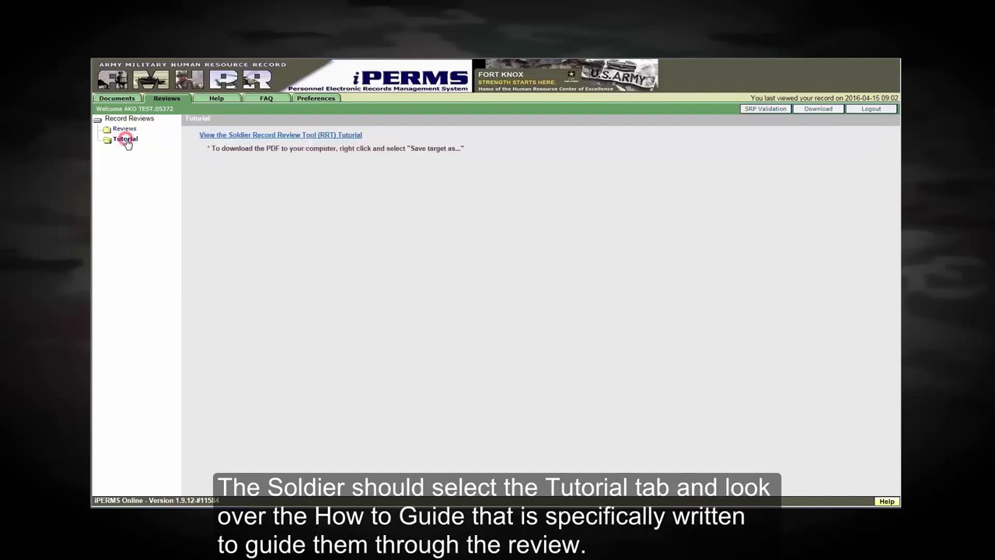
left_click(242, 135)
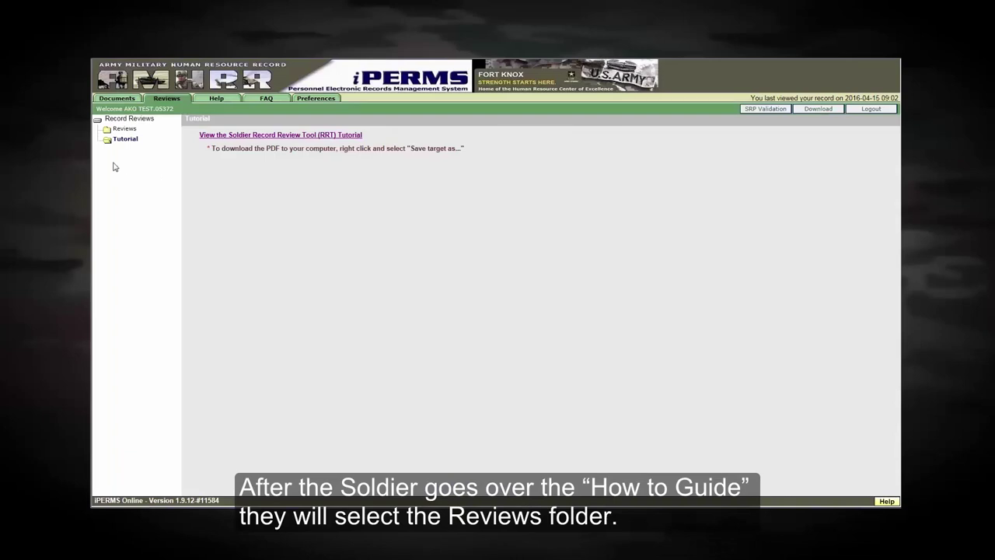
left_click(114, 129)
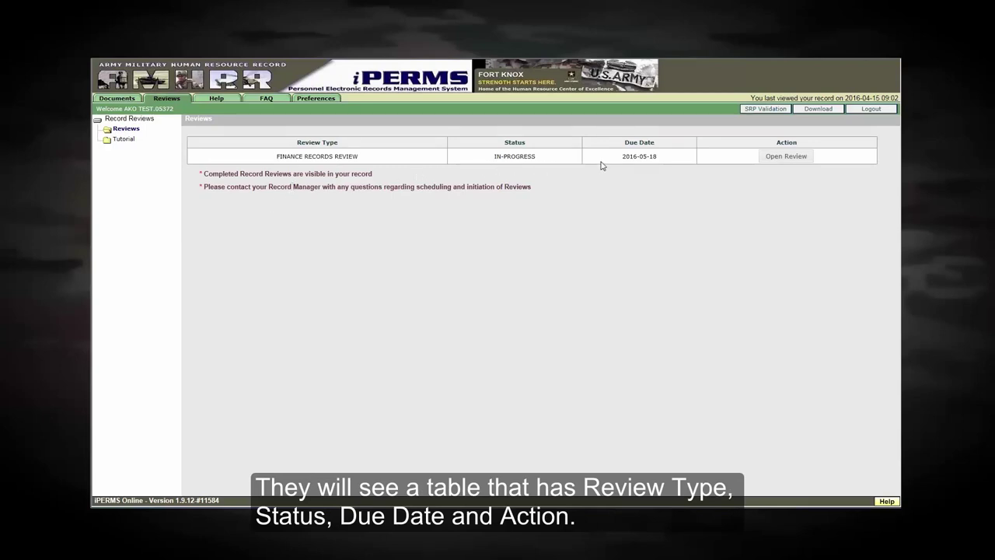
- Mark the review's documents soldier-reviewed with the comment 'Missing Birth certificate for 2nd child'
left_click(799, 155)
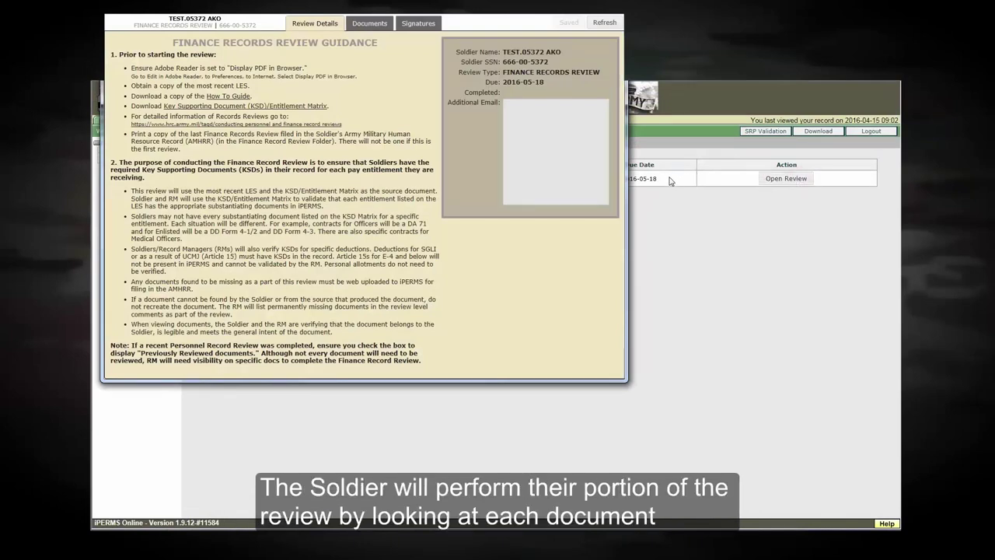
left_click(371, 24)
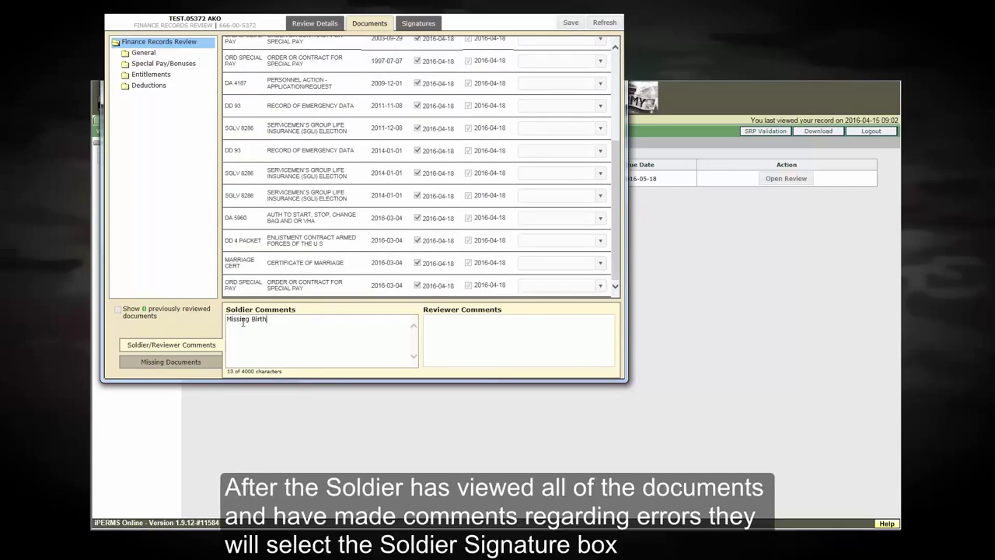
type("certificate for 2nd child")
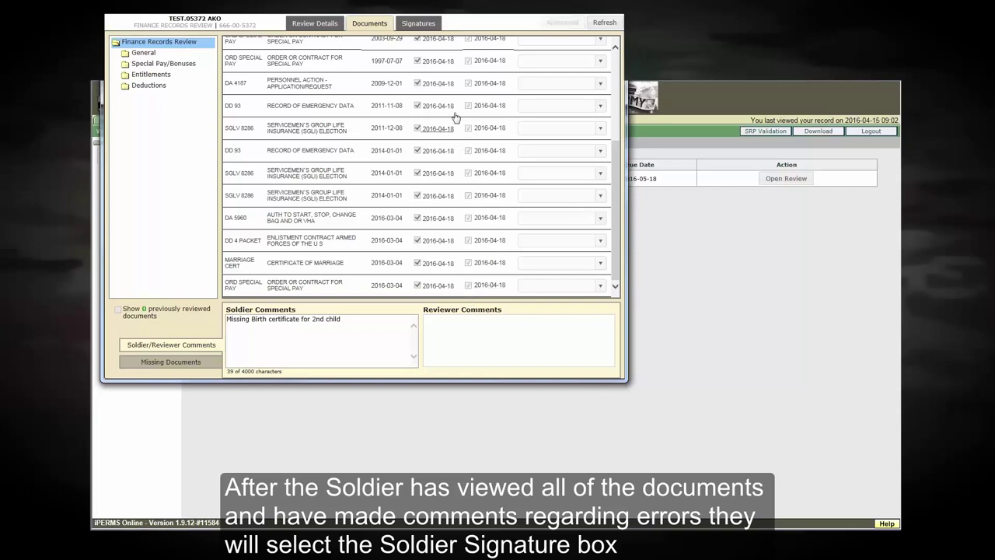
left_click(413, 25)
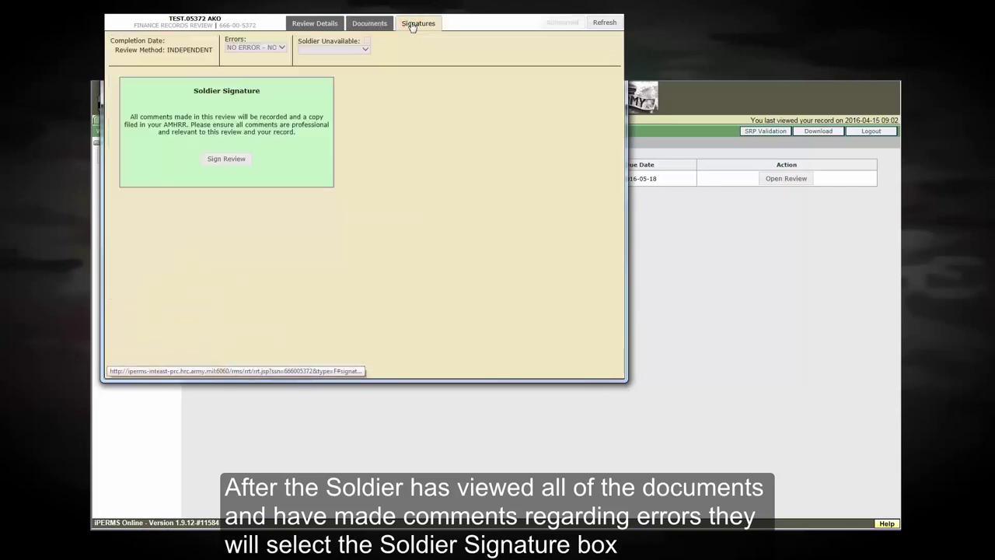
- Apply the soldier's digital signature to the Soldier Signature block and close the signed review
left_click(215, 163)
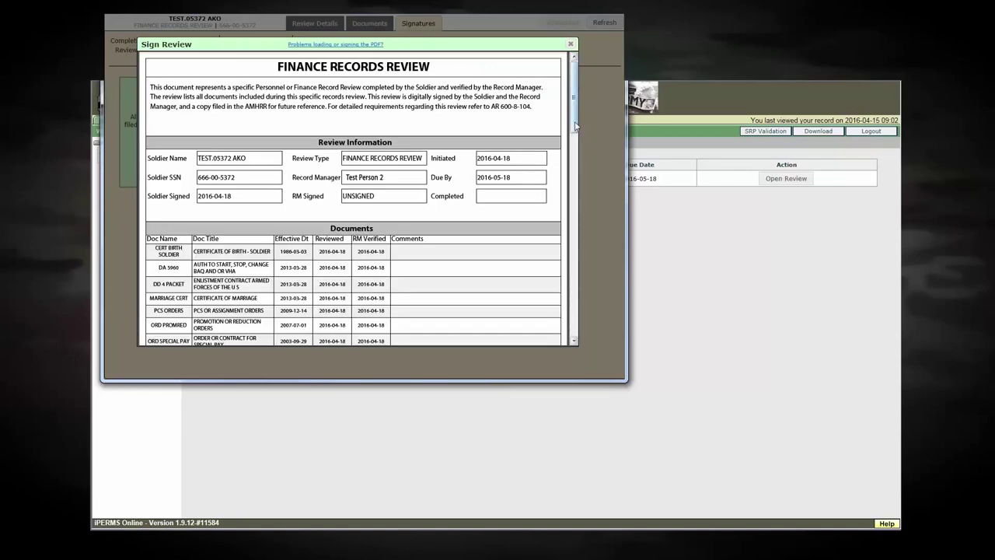
scroll(549, 167, "down", 15)
left_click(271, 279)
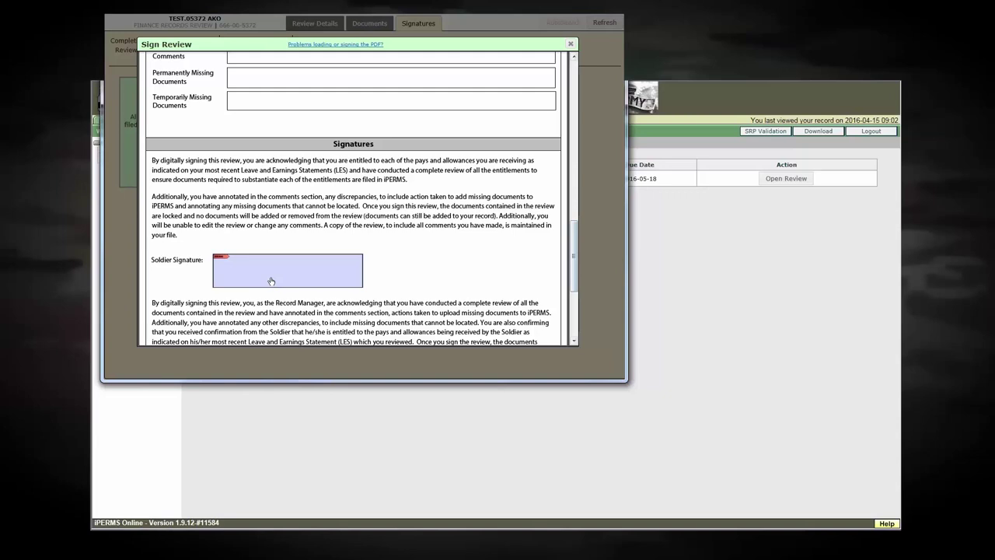
left_click(293, 268)
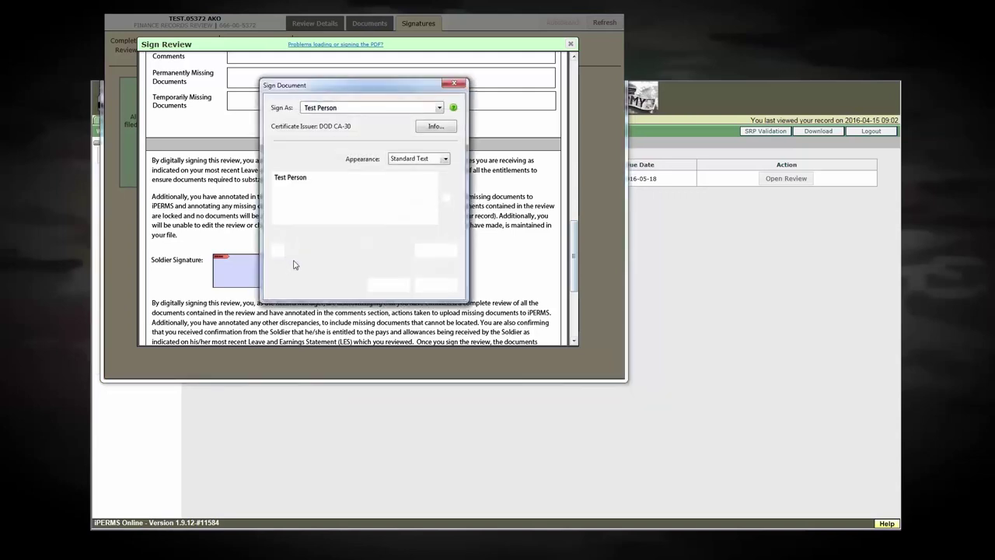
left_click(385, 285)
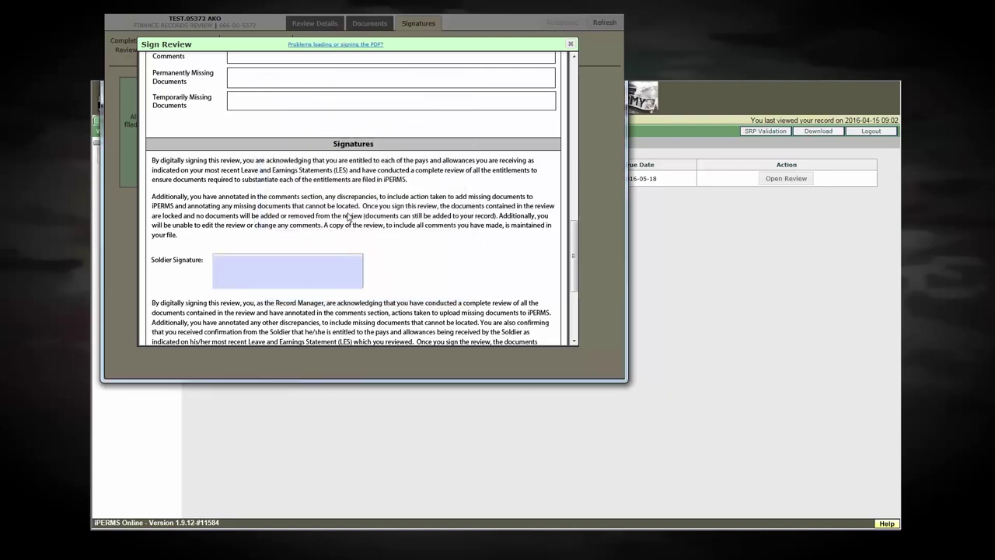
scroll(391, 233, "down", 3)
scroll(391, 233, "down", 2)
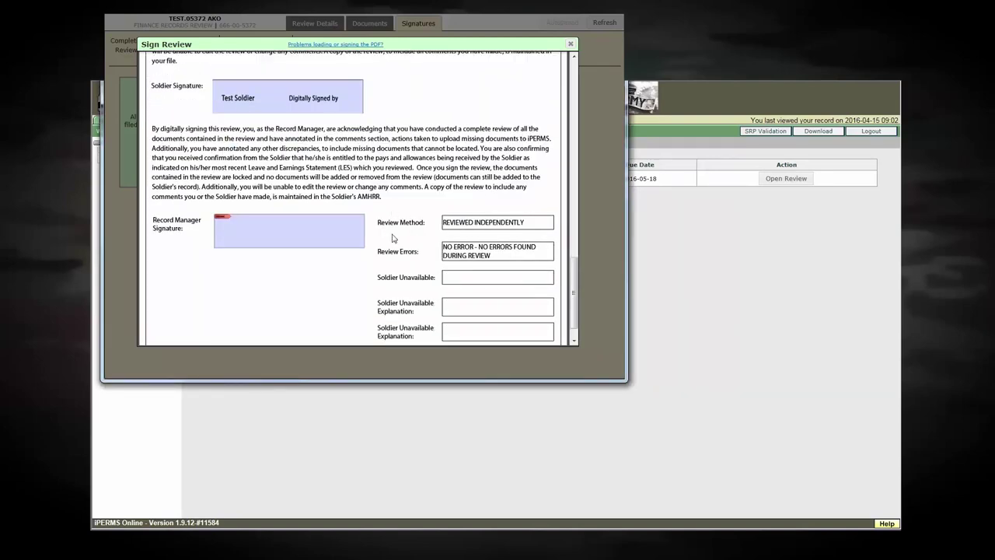
left_click(571, 44)
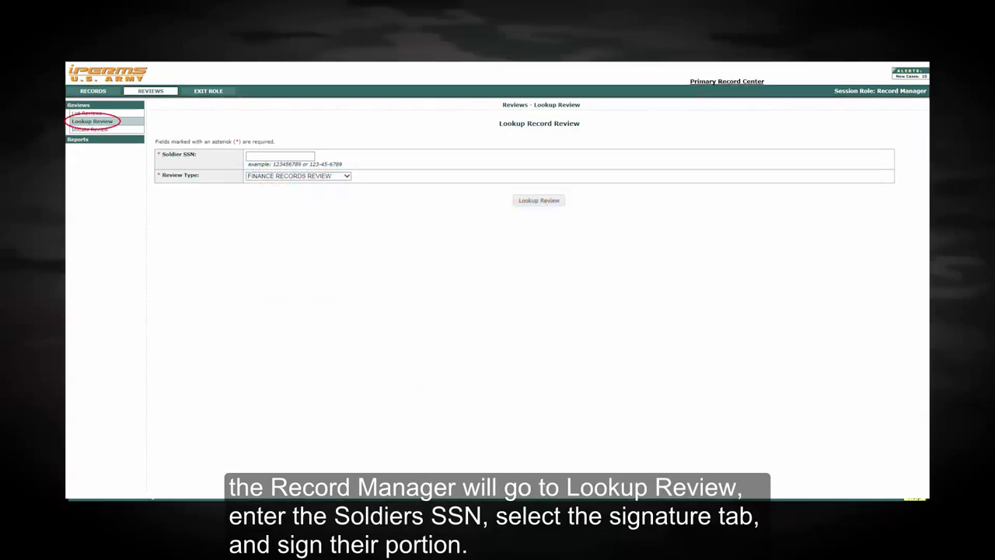
- Look up the review by the soldier's SSN and open it for the reviewer signature
type("66-123-4567")
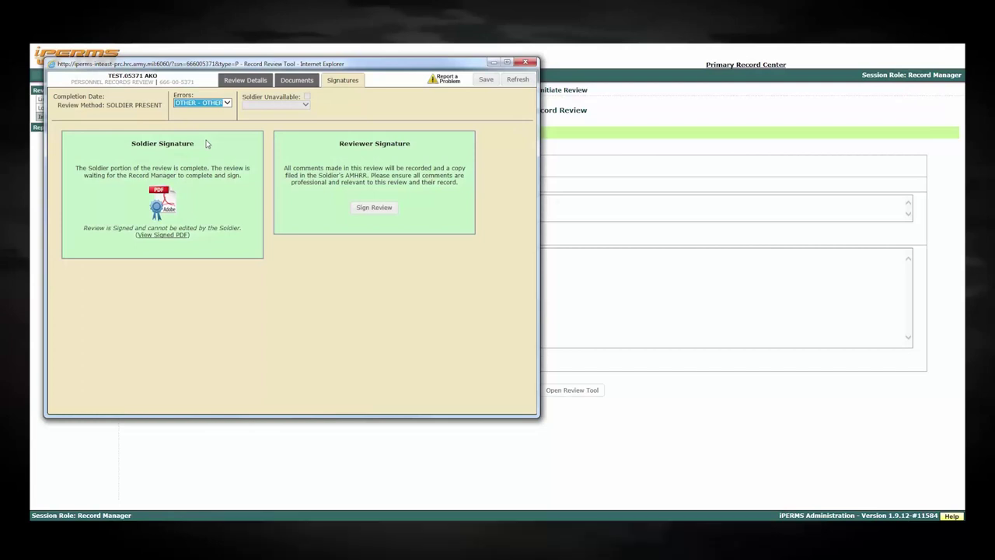
left_click(374, 208)
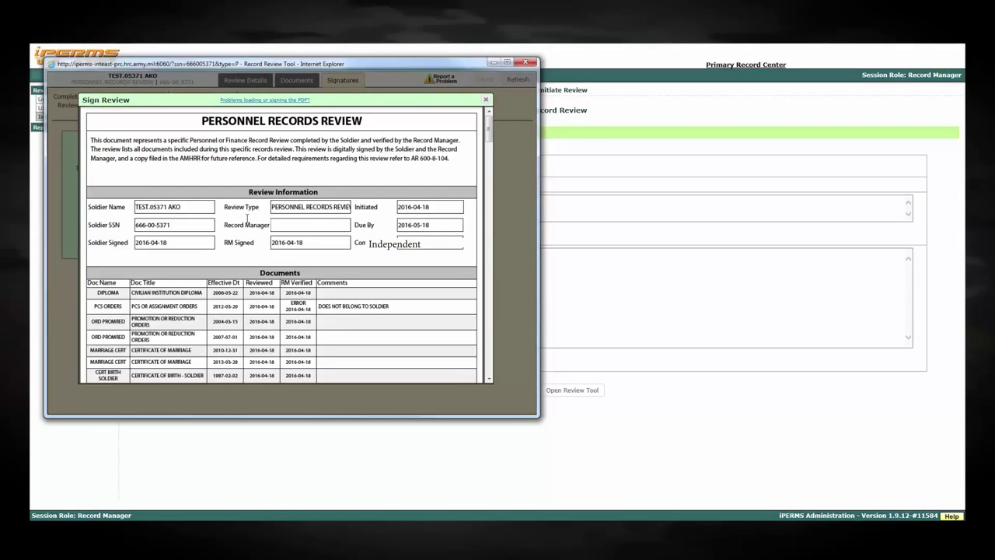
scroll(363, 262, "down", 15)
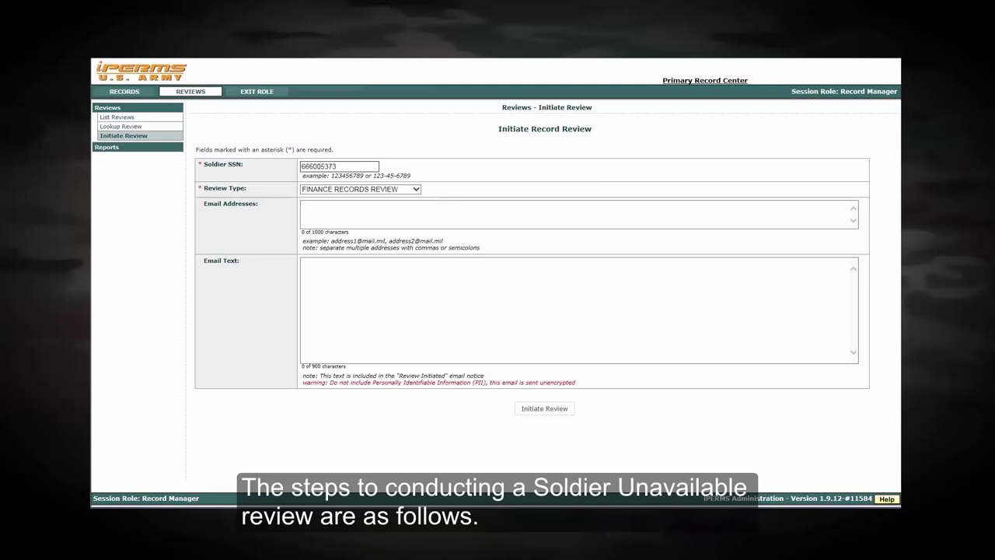
- Initiate a new Finance Records Review with the soldier marked not present, and open it
left_click(545, 409)
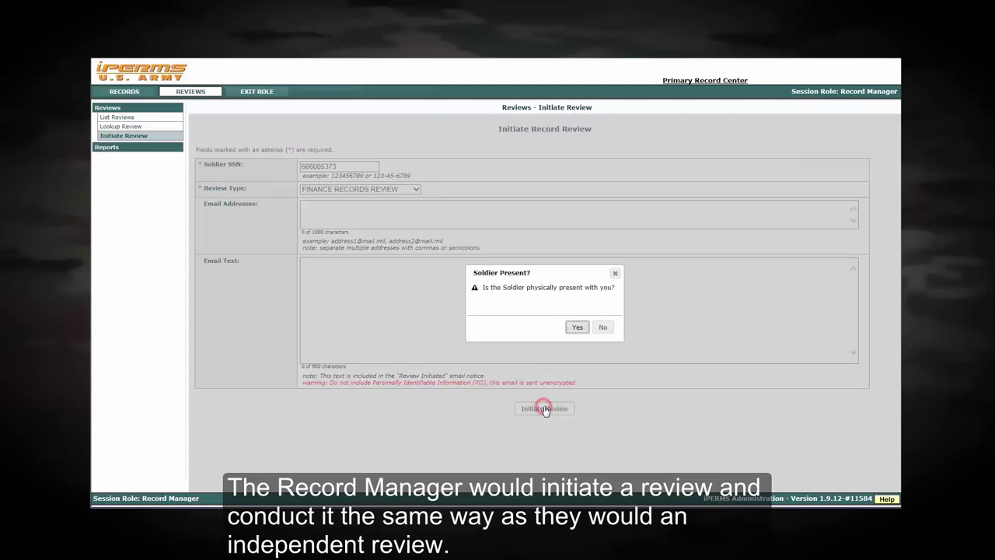
left_click(604, 328)
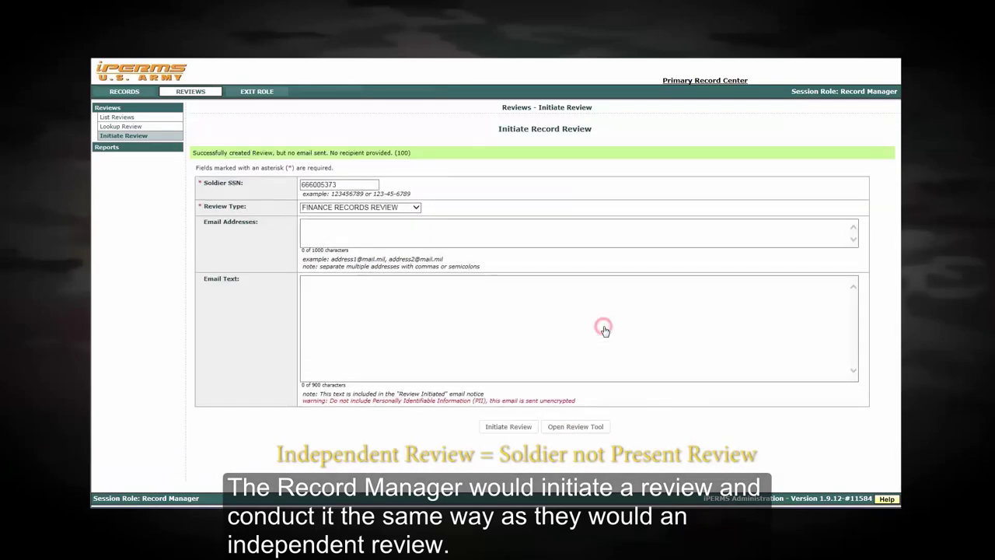
left_click(573, 426)
- Verify the DD 93 document, then bring up the review's Signatures page
left_click(286, 289)
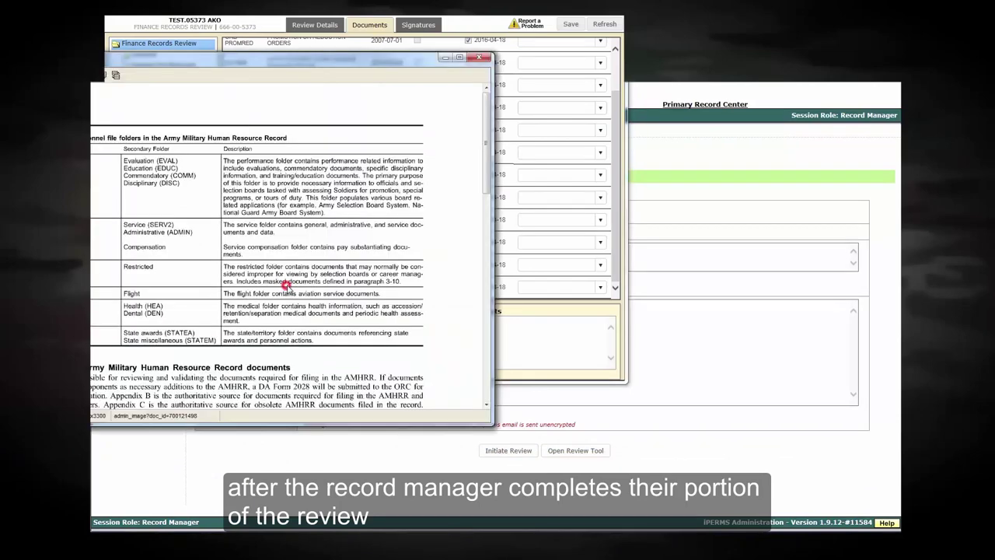
left_click(471, 61)
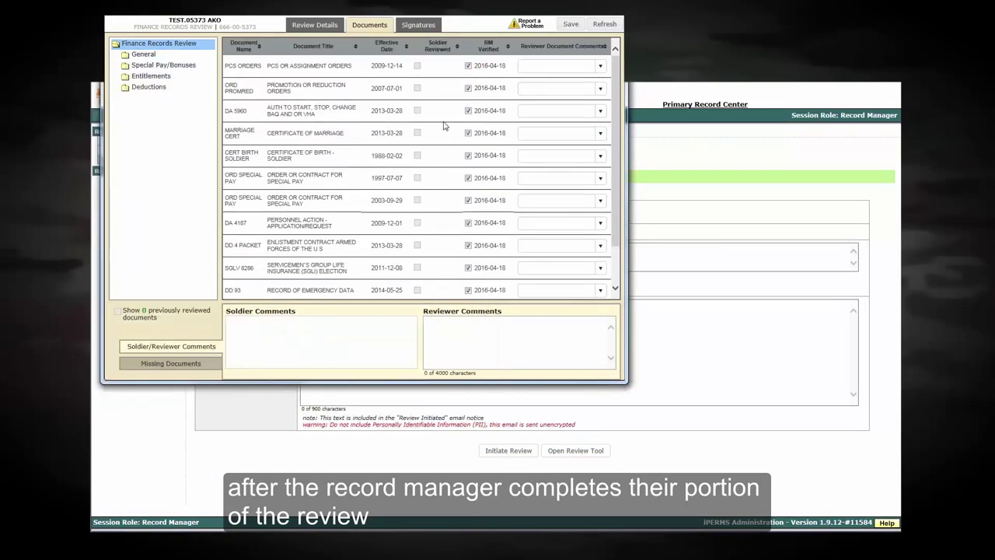
left_click(426, 23)
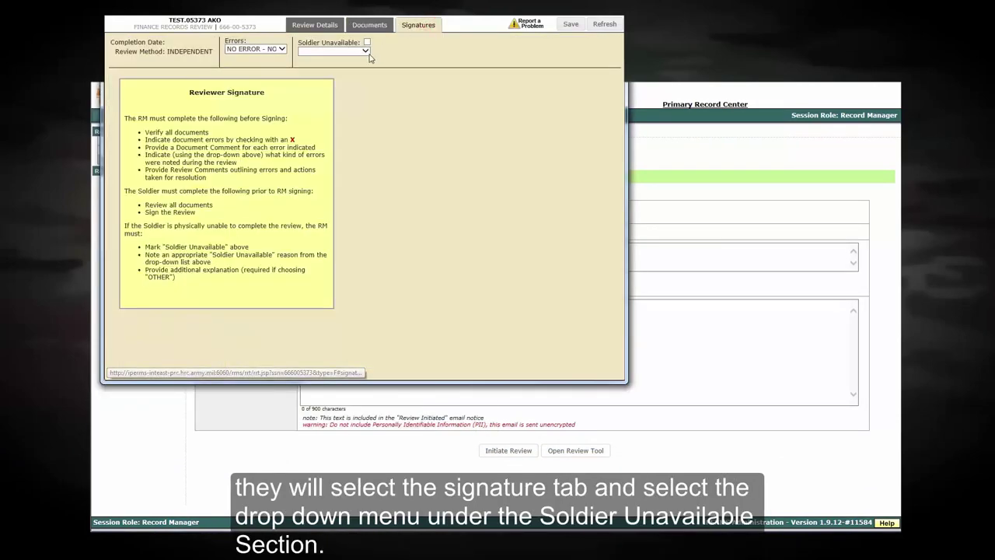
- Choose OTHER - OTHER REASON (DESCRIPTION REQUIRED) as the Soldier Unavailable reason
left_click(368, 52)
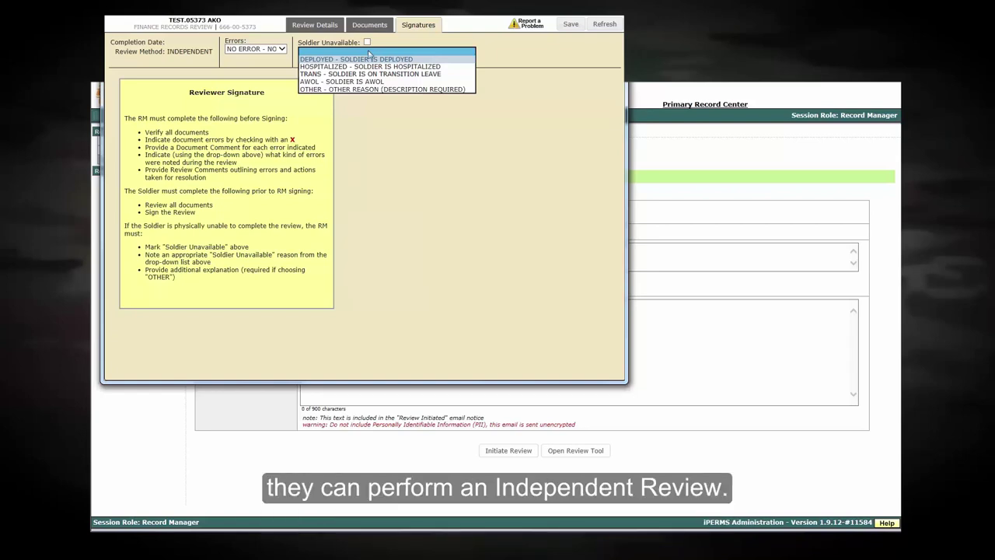
key("Down")
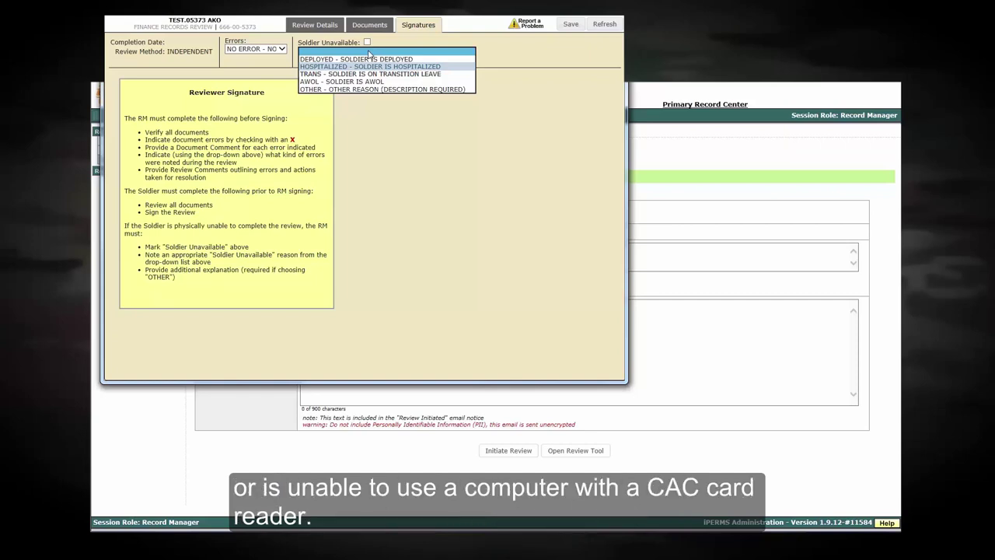
key("Down")
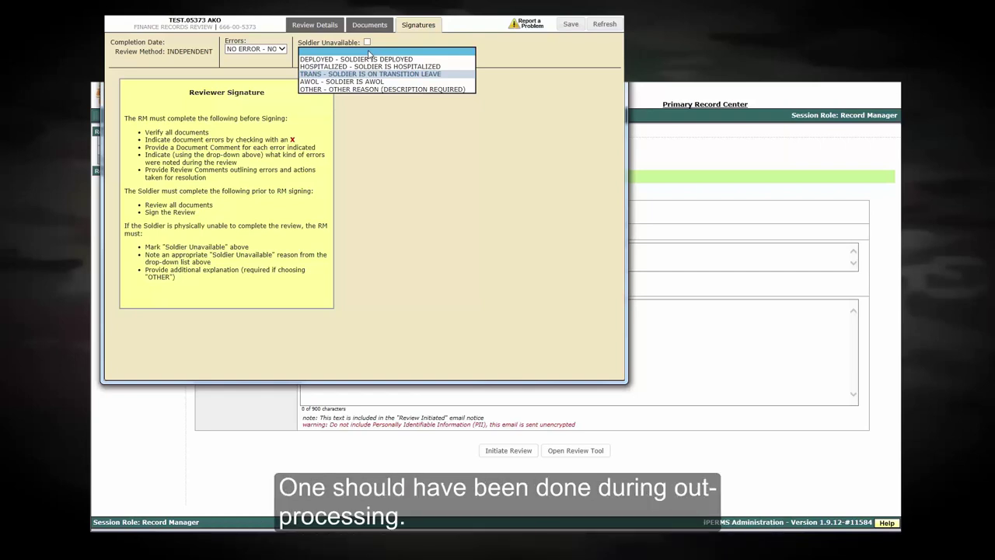
key("Down")
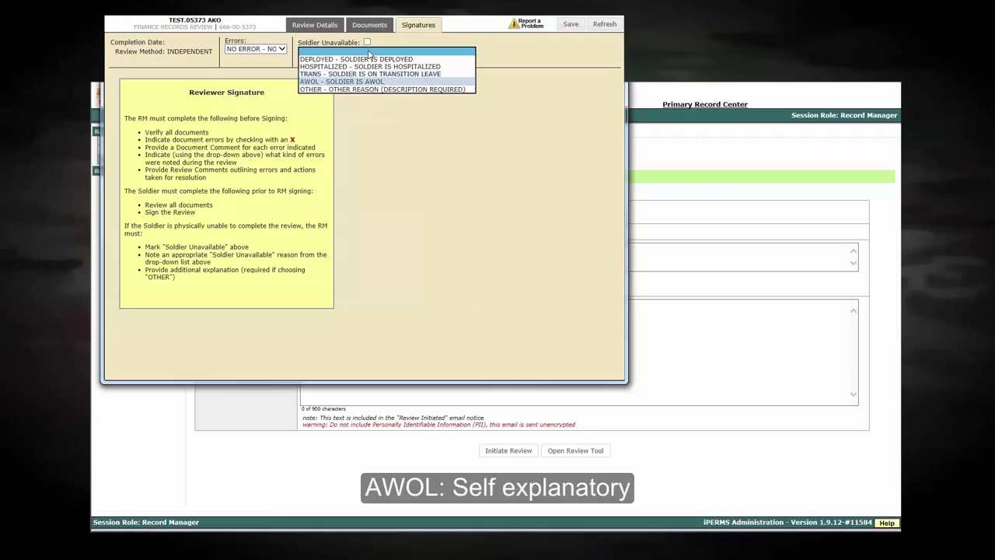
key("Down")
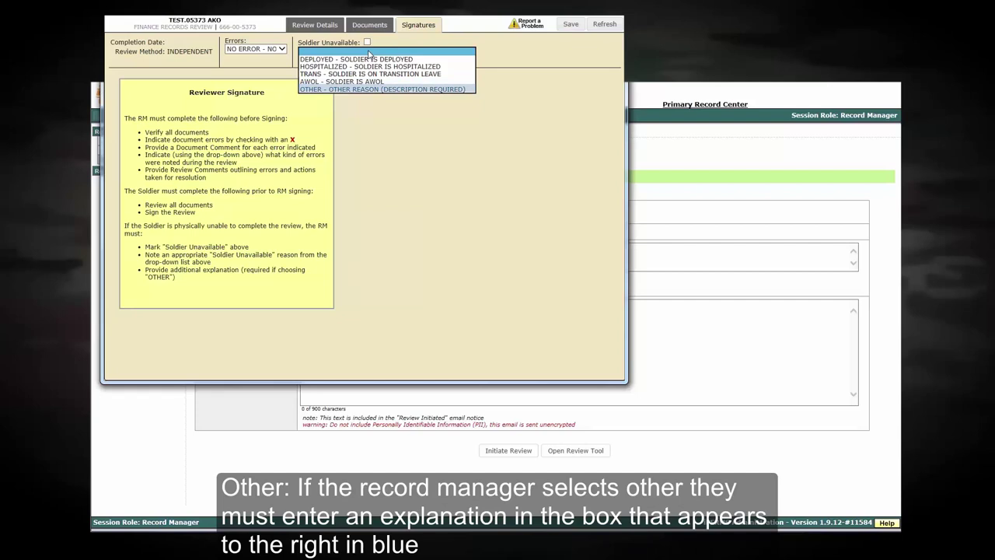
key("Return")
left_click(468, 53)
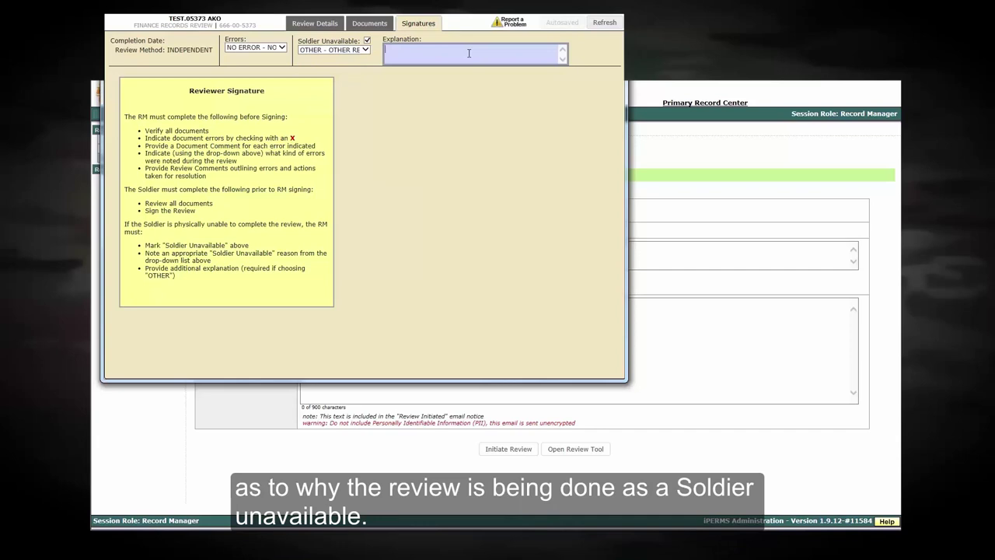